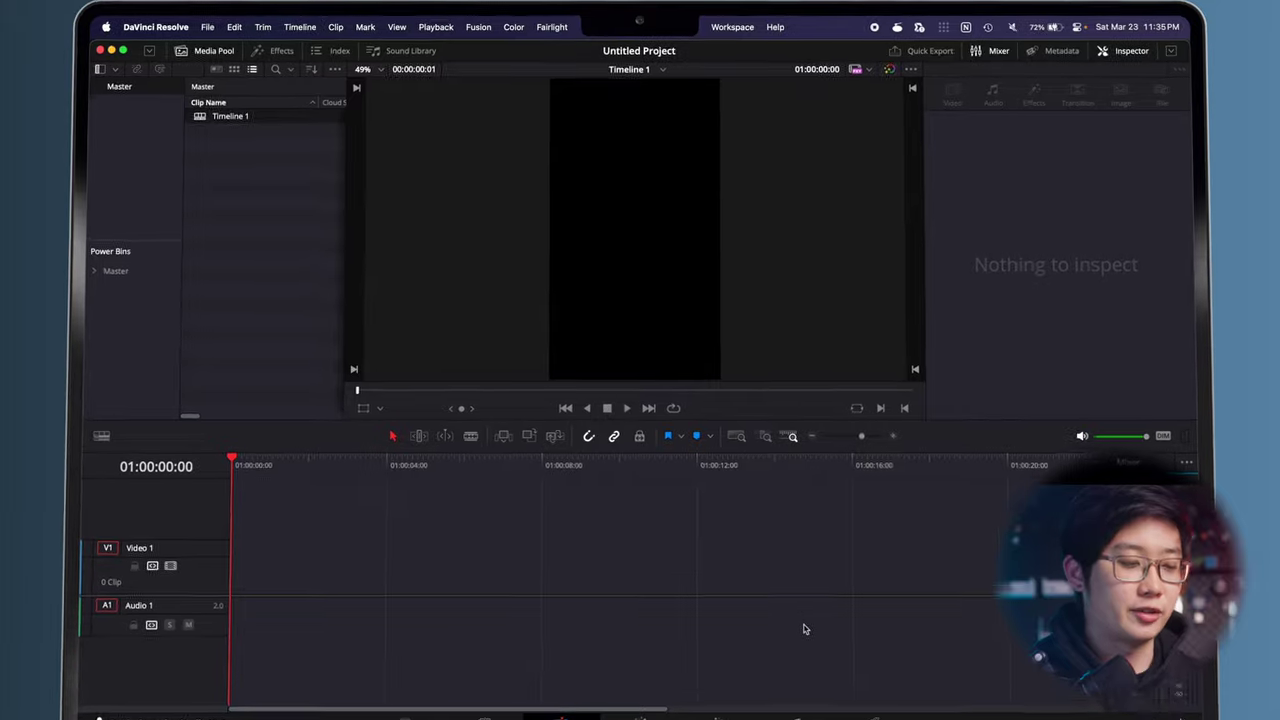
Create a new timeline that ignores project settings and uses 1080 x 1920 HD resolution
{"action": "key", "text": "super+n"}
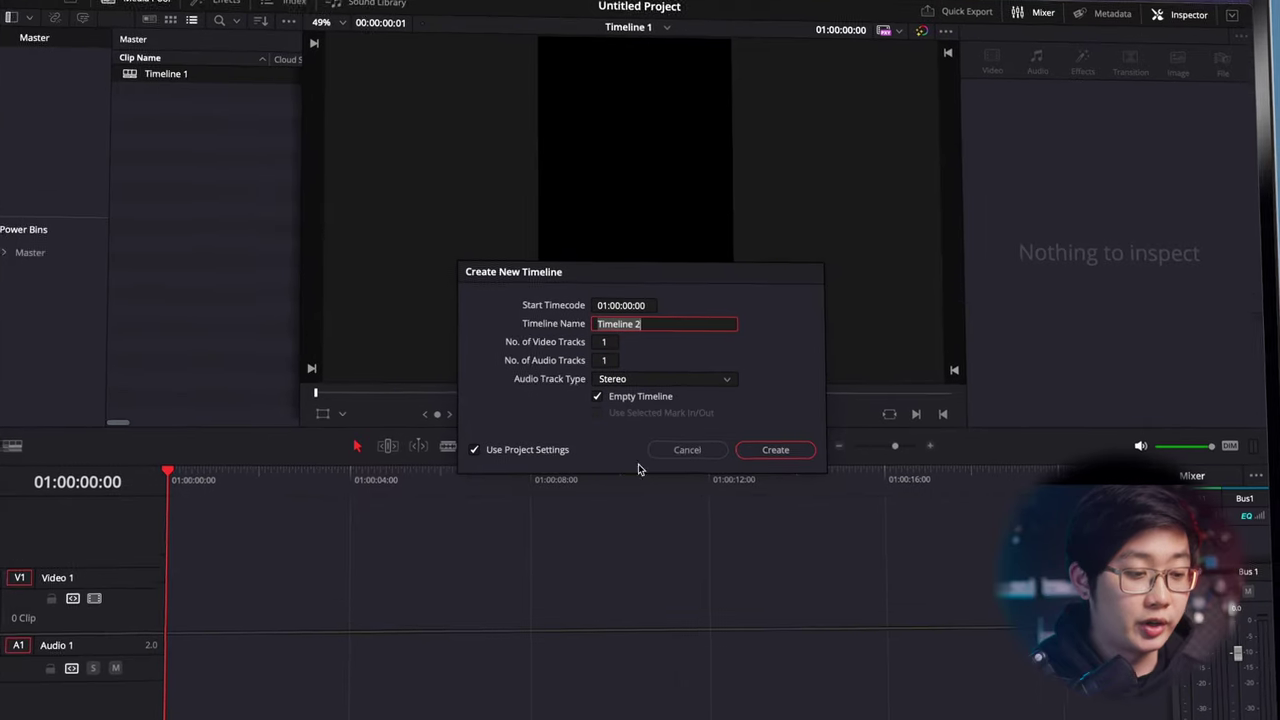
{"action": "left_click", "coordinate": [454, 422]}
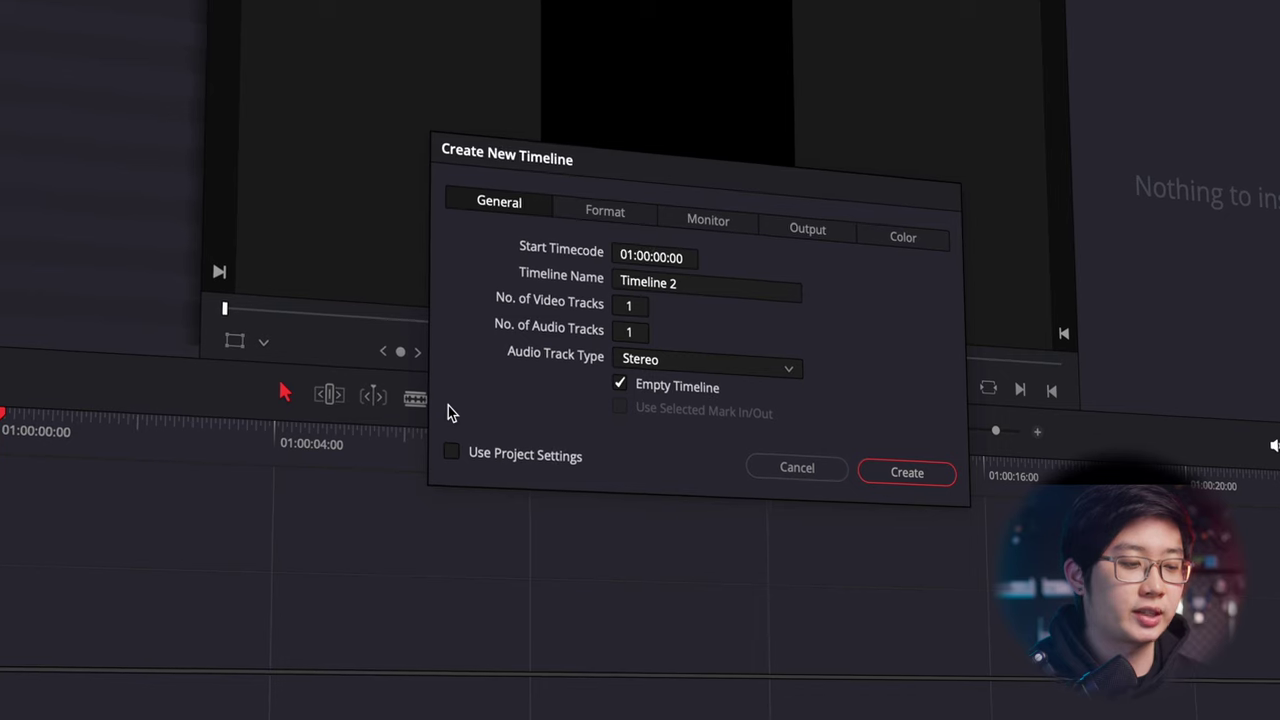
{"action": "left_click", "coordinate": [630, 210]}
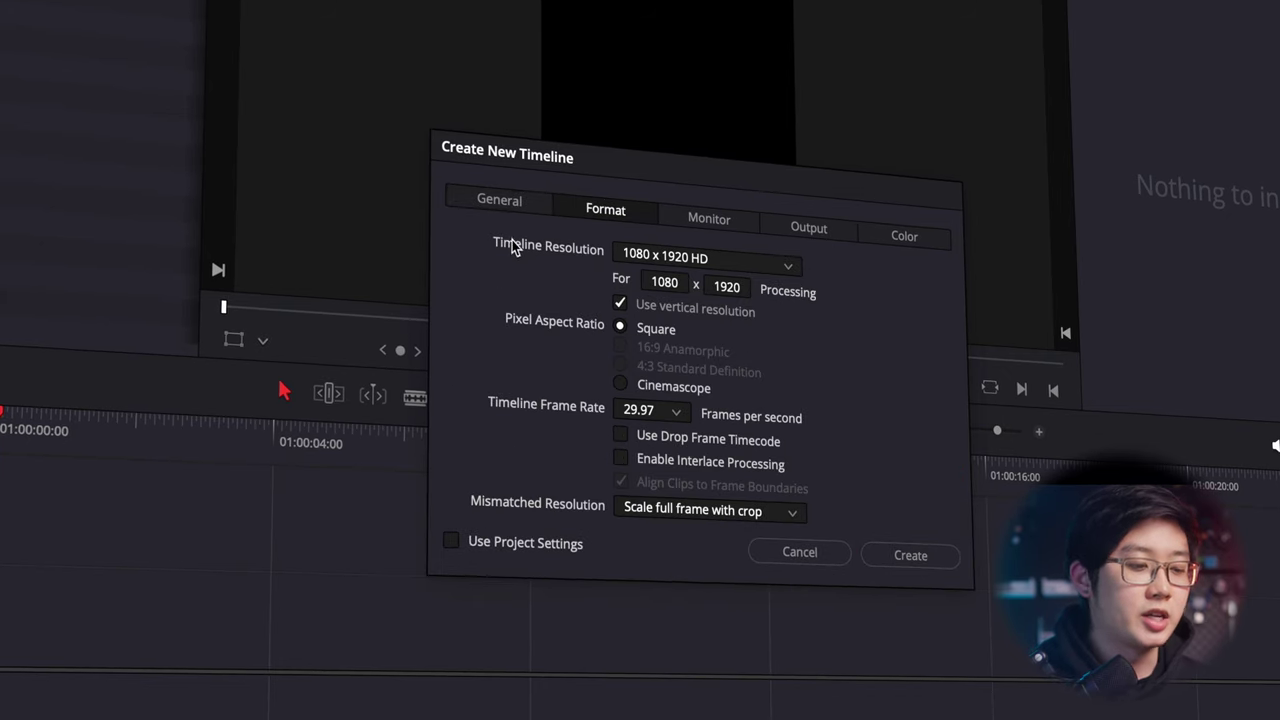
{"action": "left_click", "coordinate": [637, 260]}
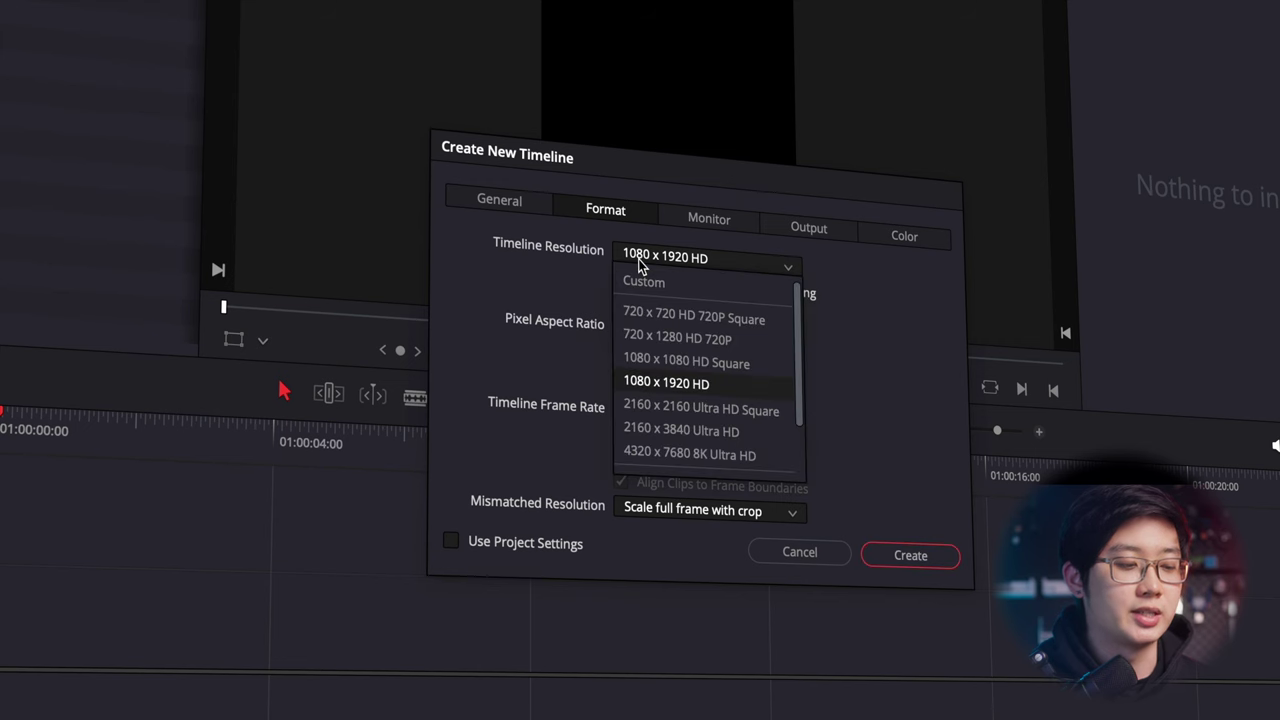
{"action": "left_click", "coordinate": [666, 383]}
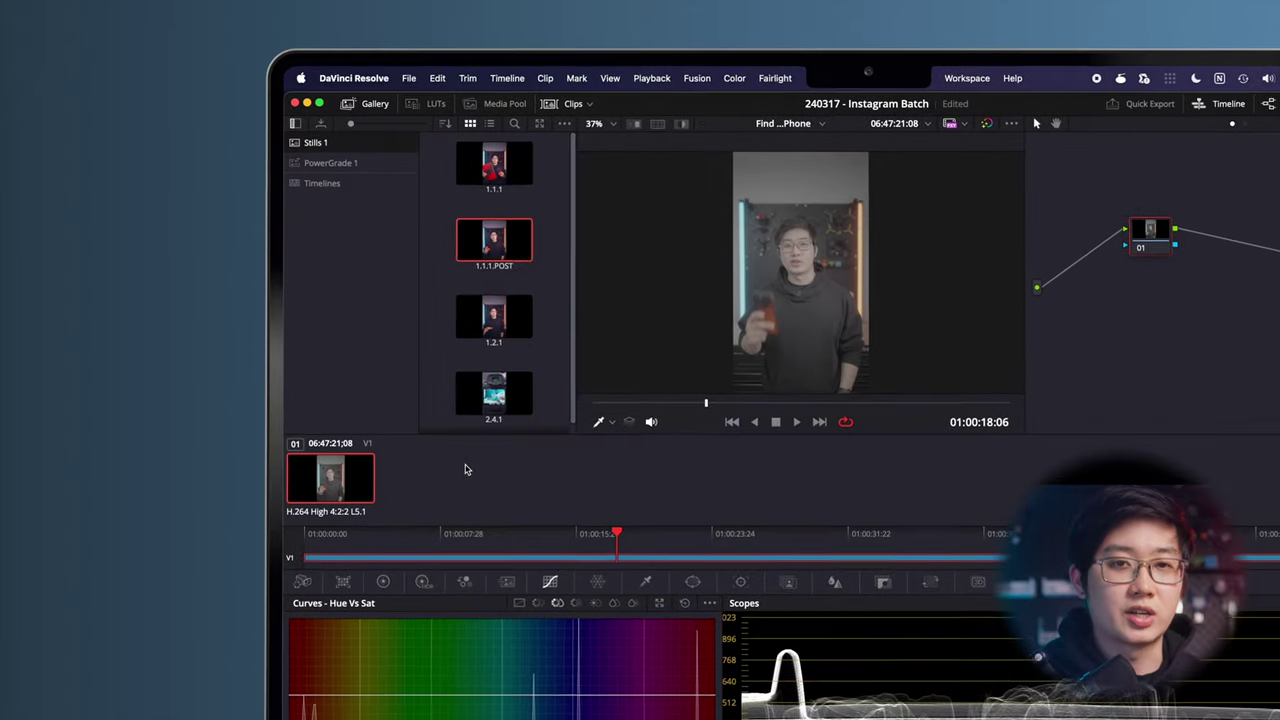
Add the selected clip into a new grading group named 'camera 1'
{"action": "right_click", "coordinate": [340, 480]}
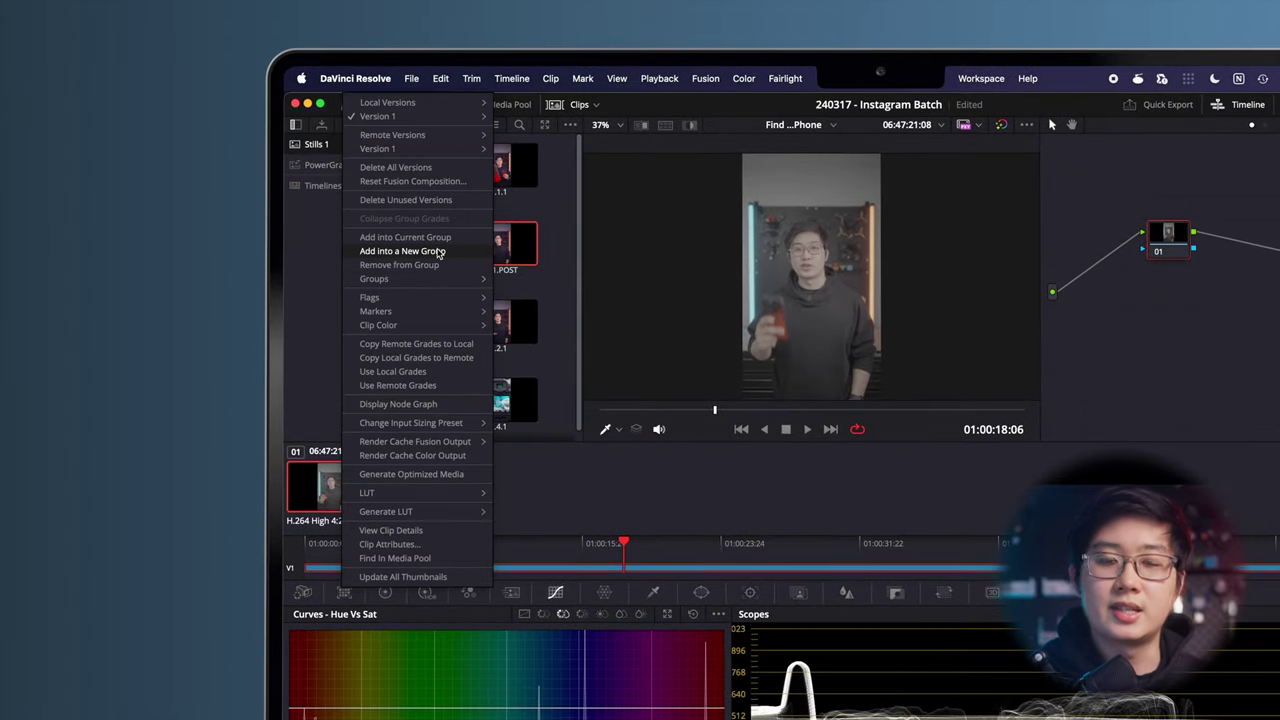
{"action": "left_click", "coordinate": [438, 253]}
{"action": "type", "text": "camera 1"}
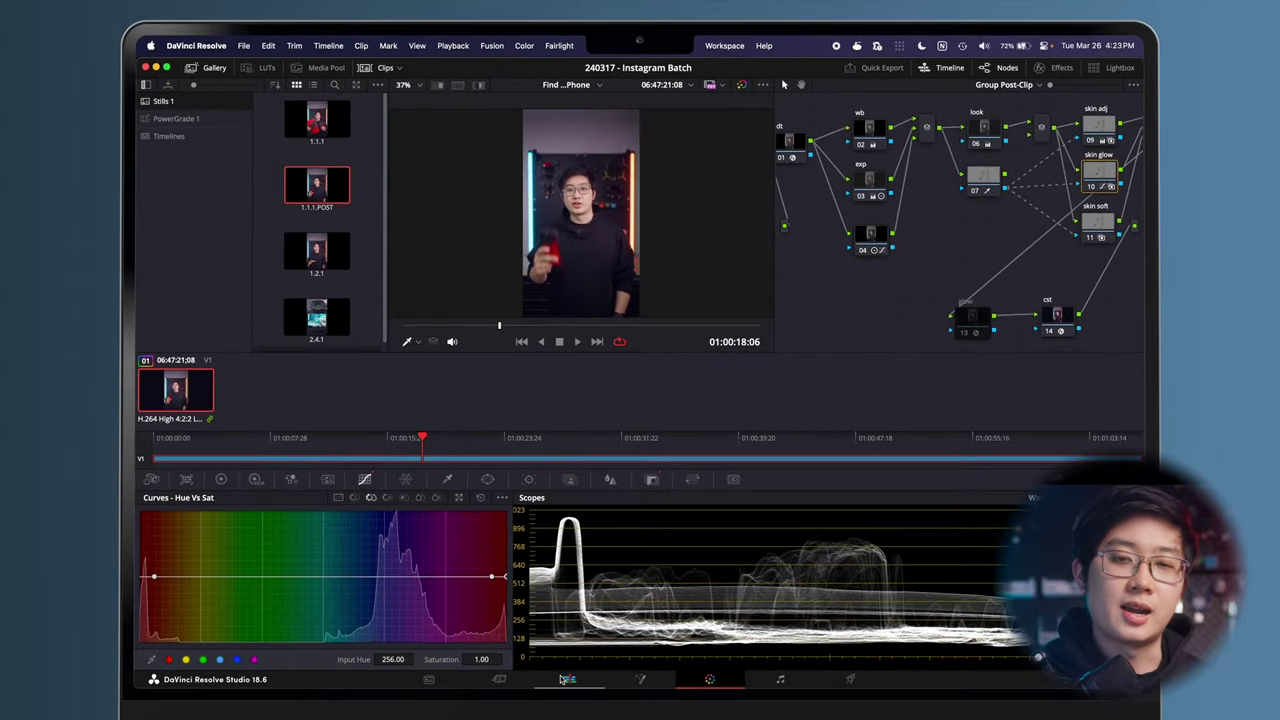
{"action": "key", "text": "shift+4"}
{"action": "left_click", "coordinate": [430, 479]}
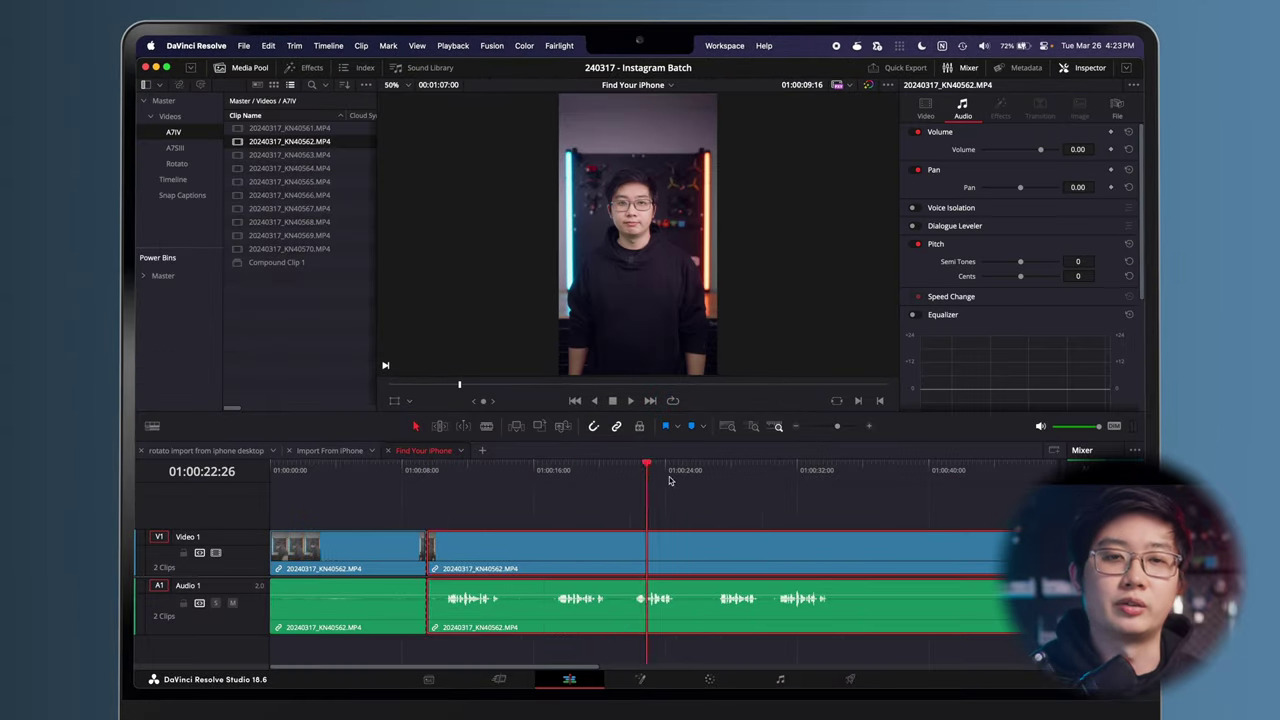
{"action": "left_click", "coordinate": [709, 679]}
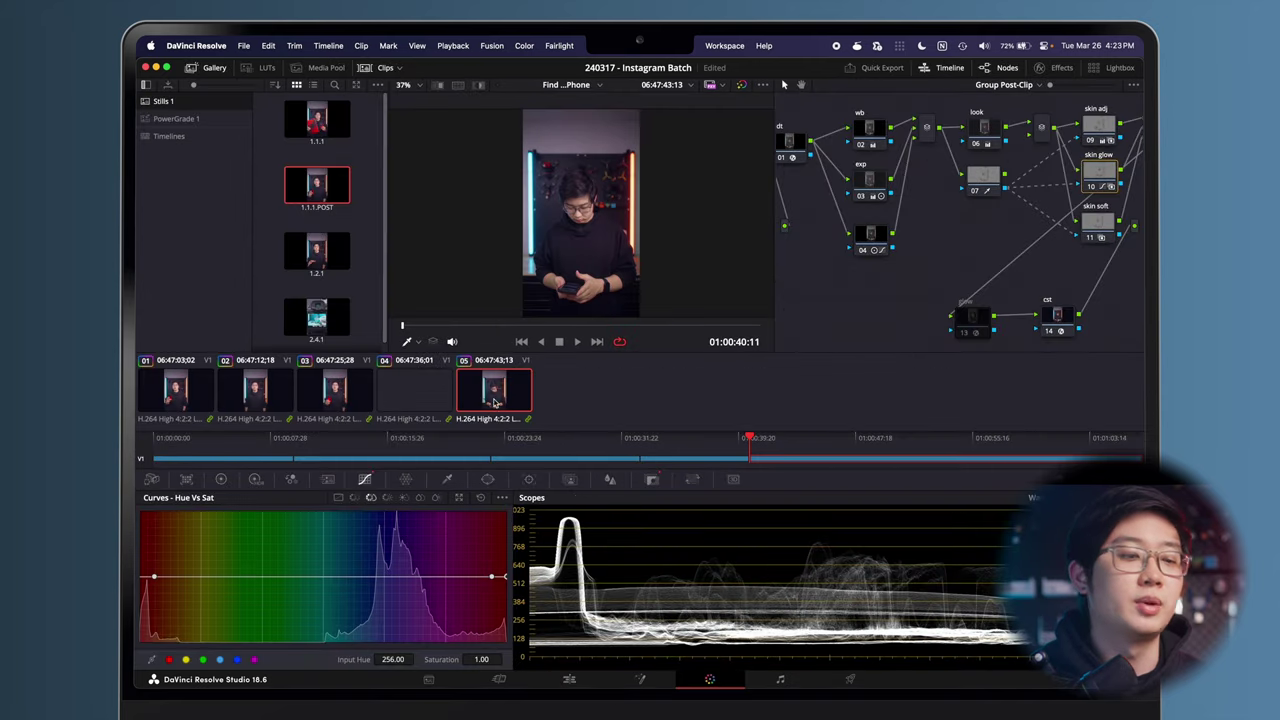
Step through clips 01 to 05 in the primary color wheels to check their grades
{"action": "left_click", "coordinate": [202, 390]}
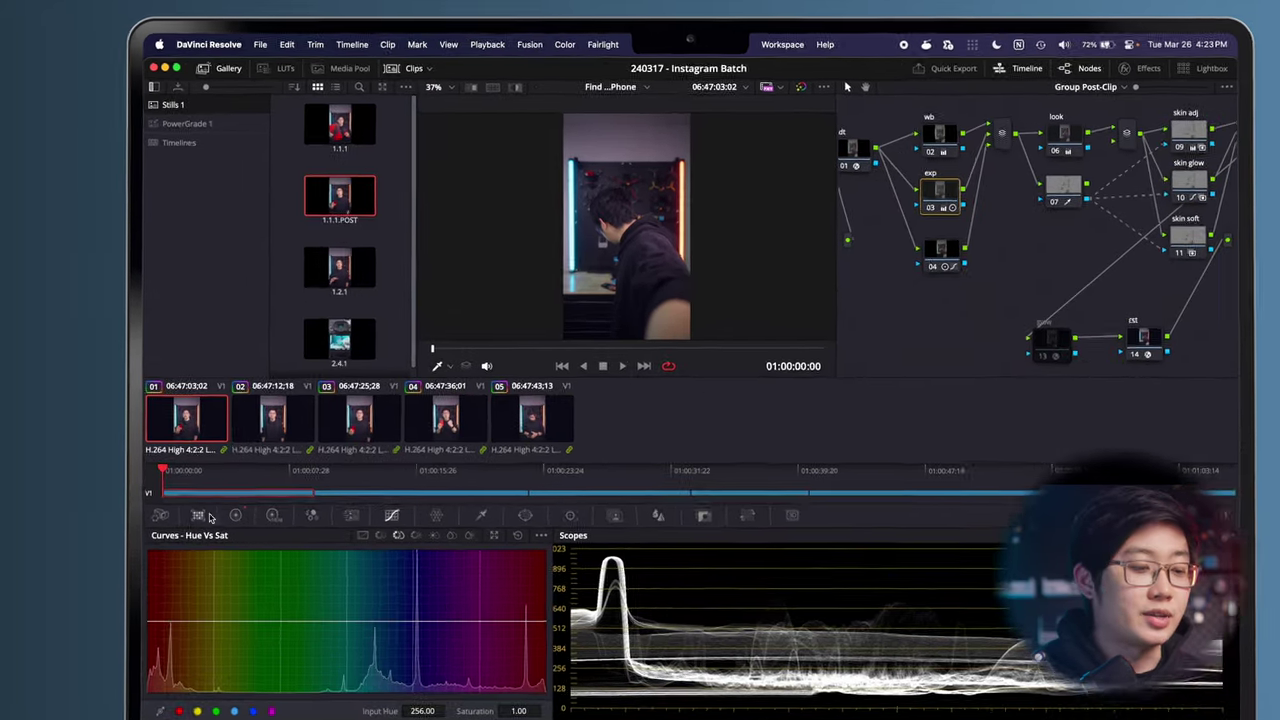
{"action": "left_click", "coordinate": [221, 479]}
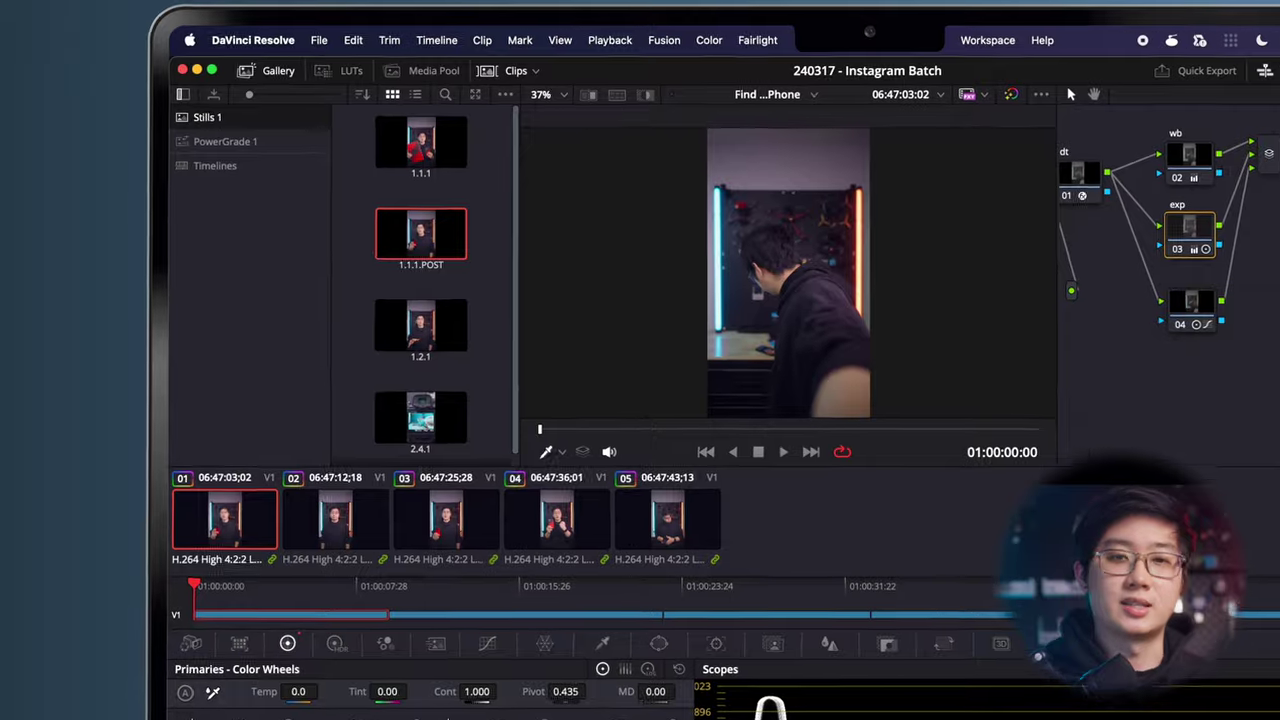
{"action": "left_click", "coordinate": [456, 541]}
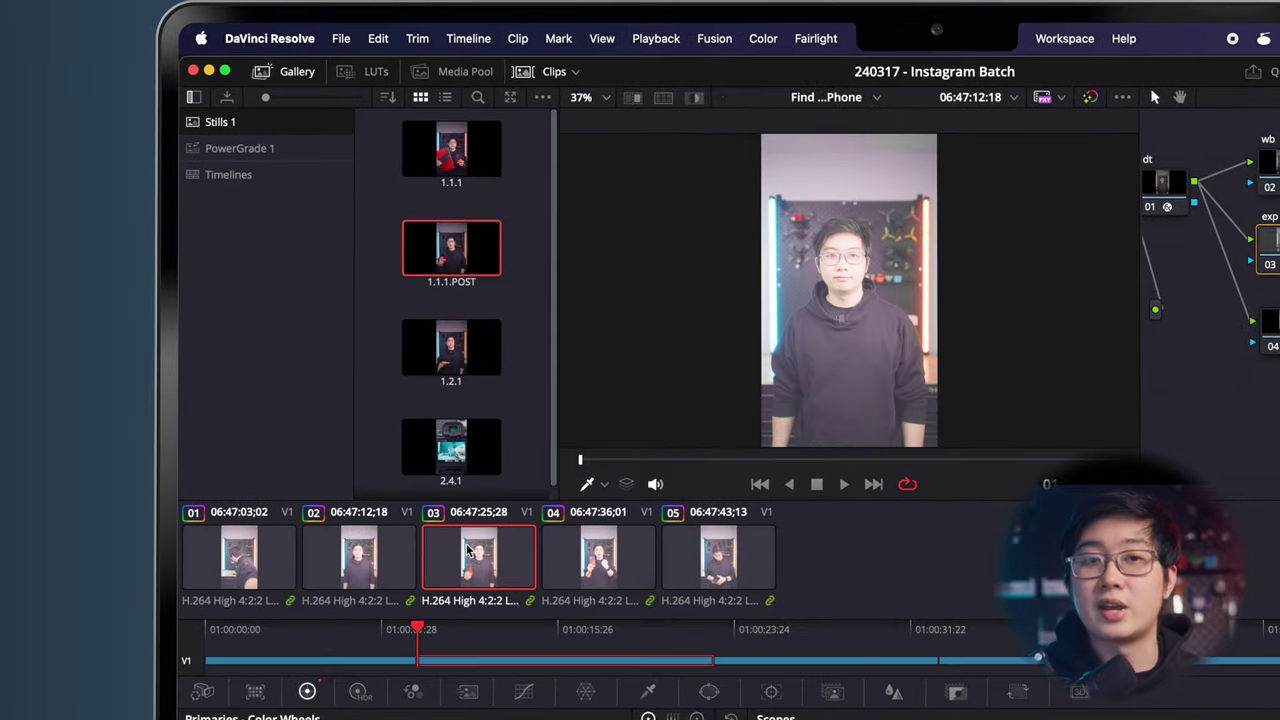
{"action": "key", "text": "Down"}
{"action": "key", "text": "Home"}
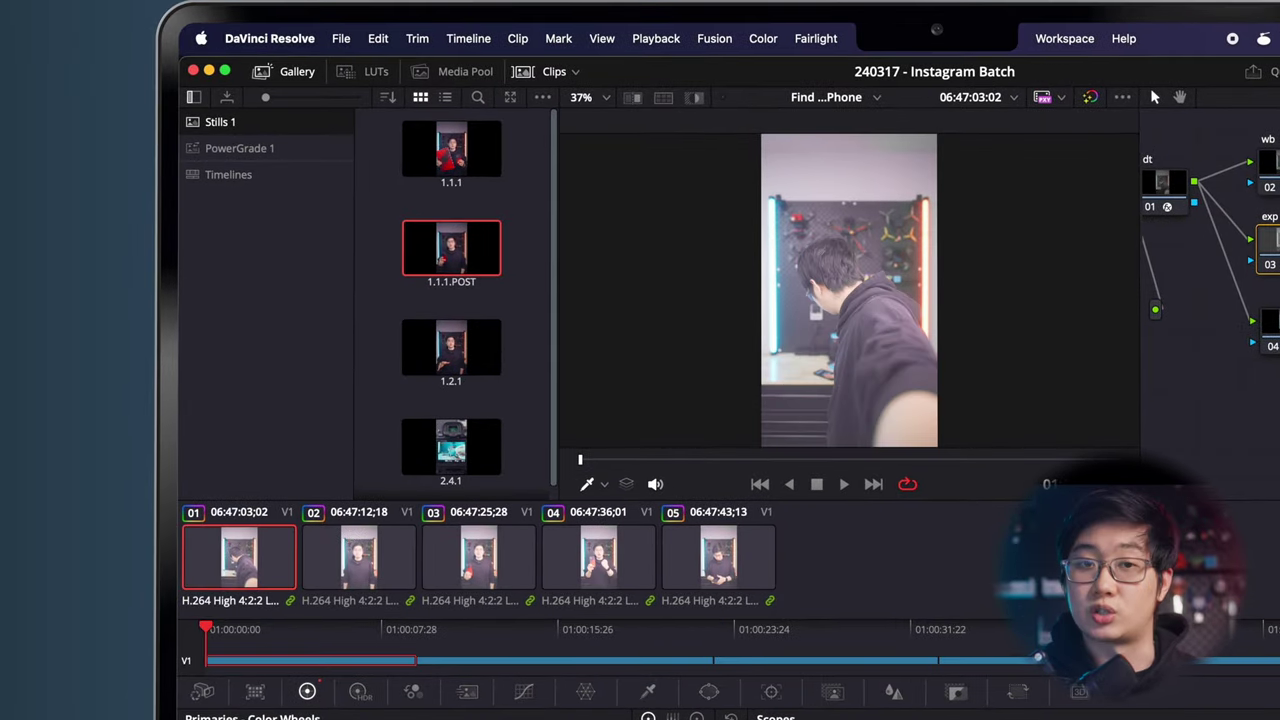
{"action": "left_click", "coordinate": [507, 567]}
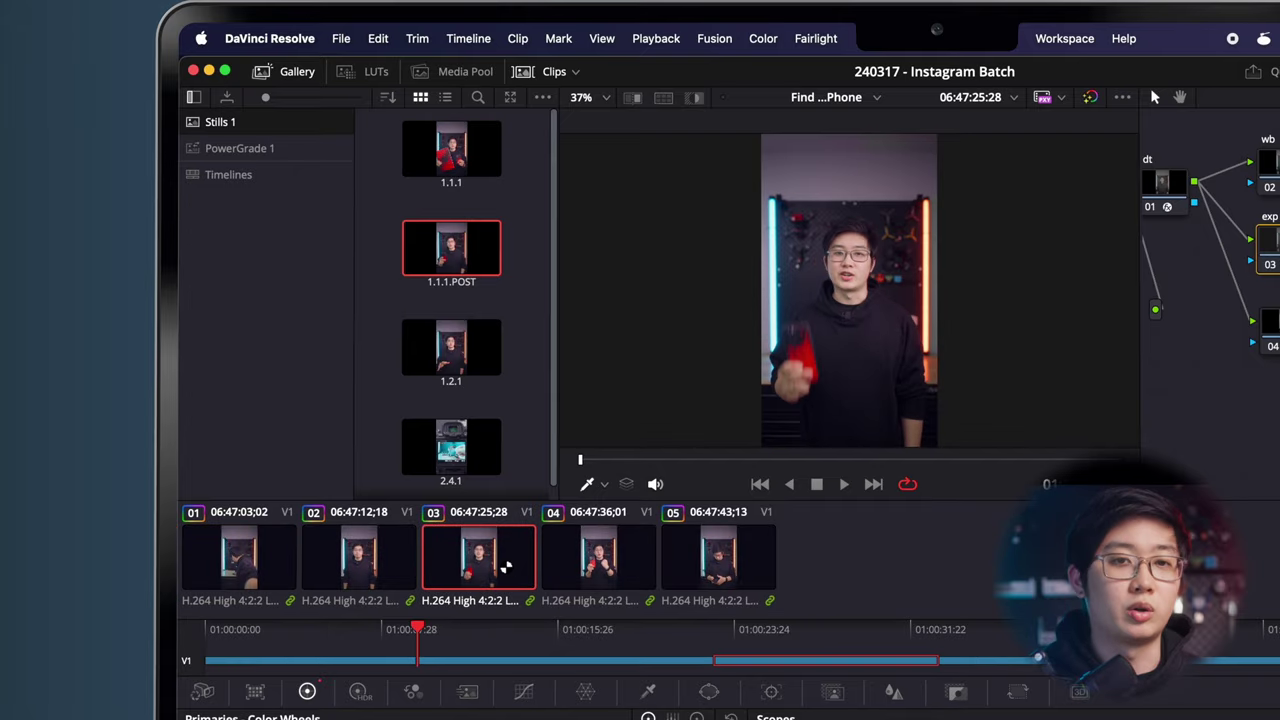
{"action": "left_click", "coordinate": [699, 566]}
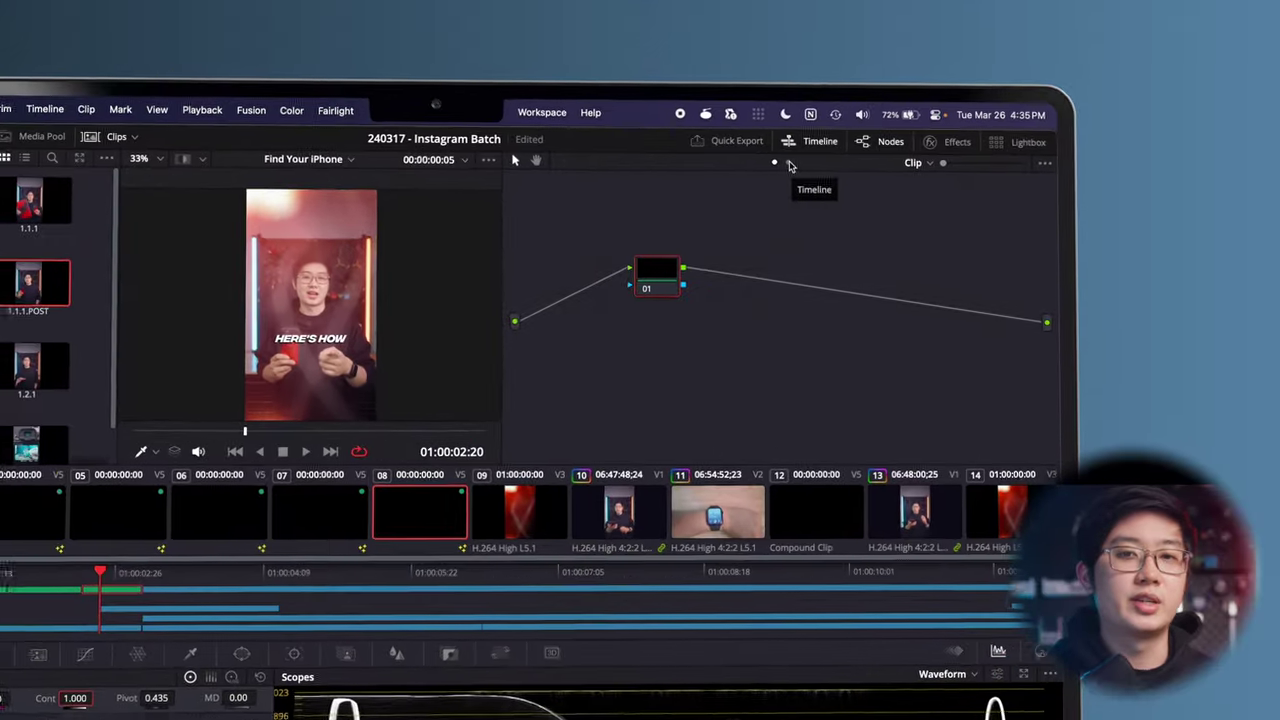
Add a timeline-level node with the Blur palette set to Sharpen at radius 0.49
{"action": "left_click", "coordinate": [790, 165]}
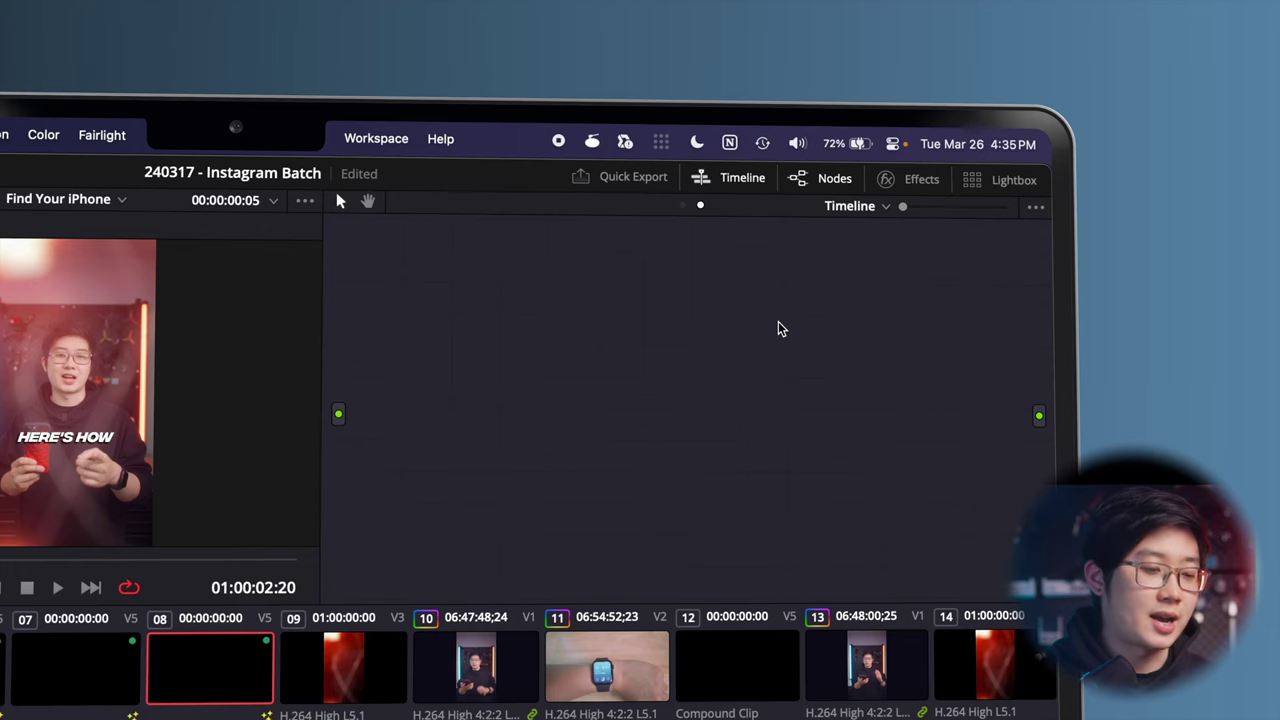
{"action": "key", "text": "alt+s"}
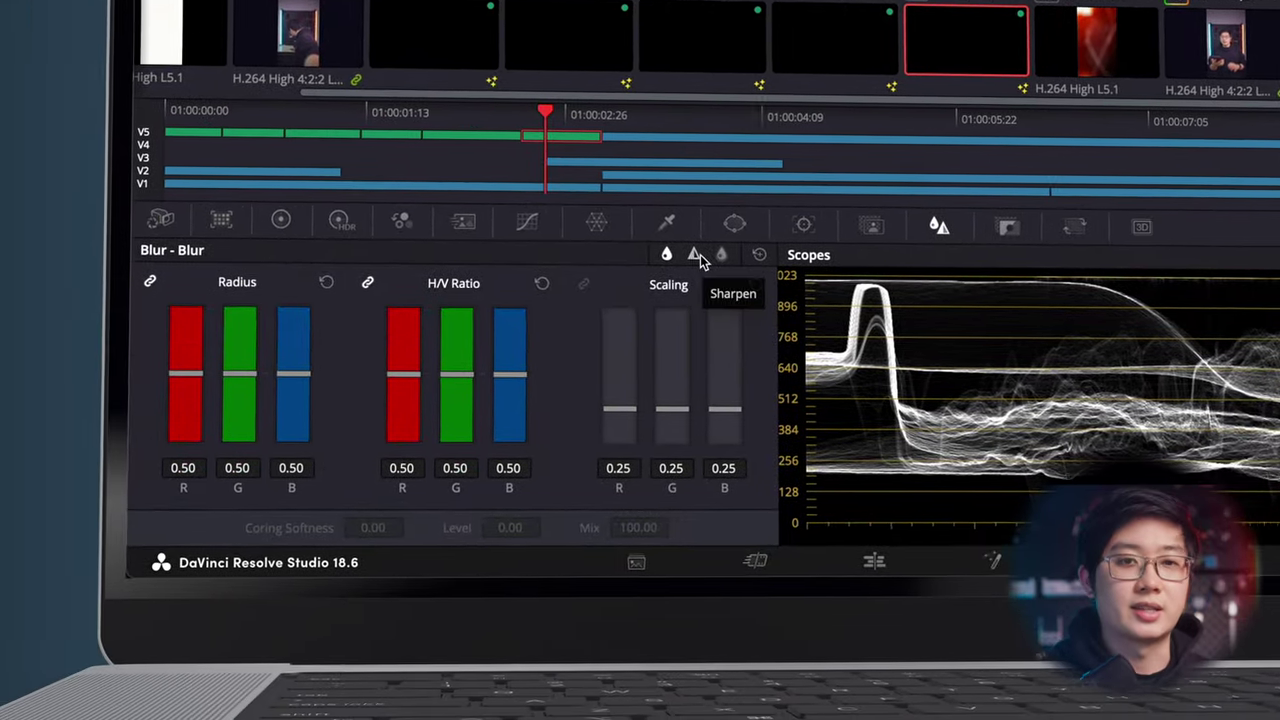
{"action": "left_click", "coordinate": [480, 338]}
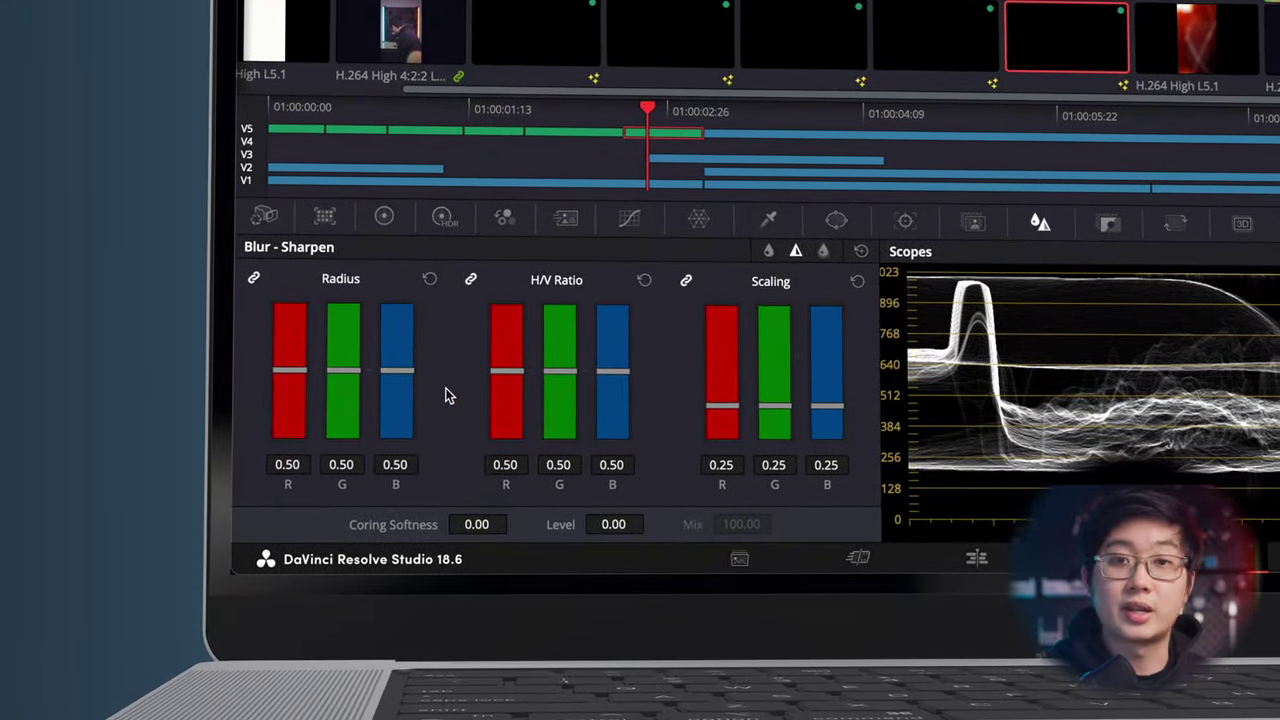
{"action": "left_click_drag", "start_coordinate": [359, 369], "coordinate": [399, 375]}
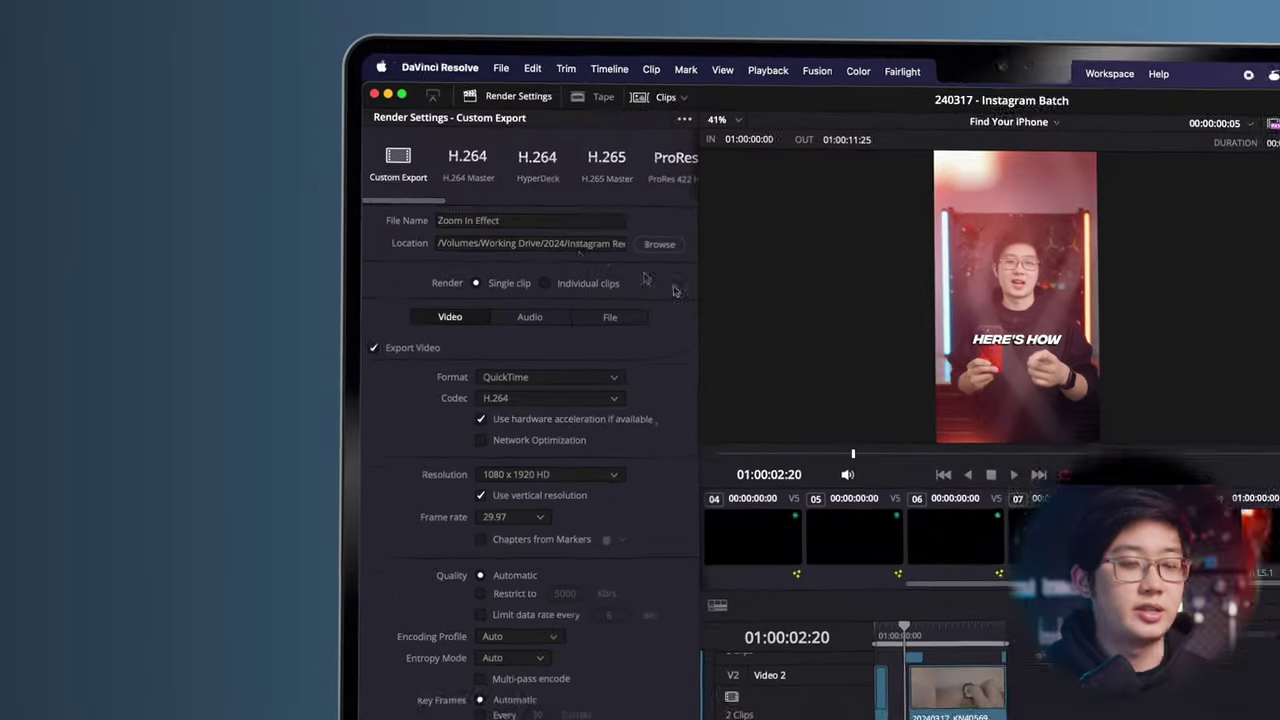
Use the H.264 Master preset with quality restricted to 16000 Kb/s
{"action": "left_click", "coordinate": [467, 168]}
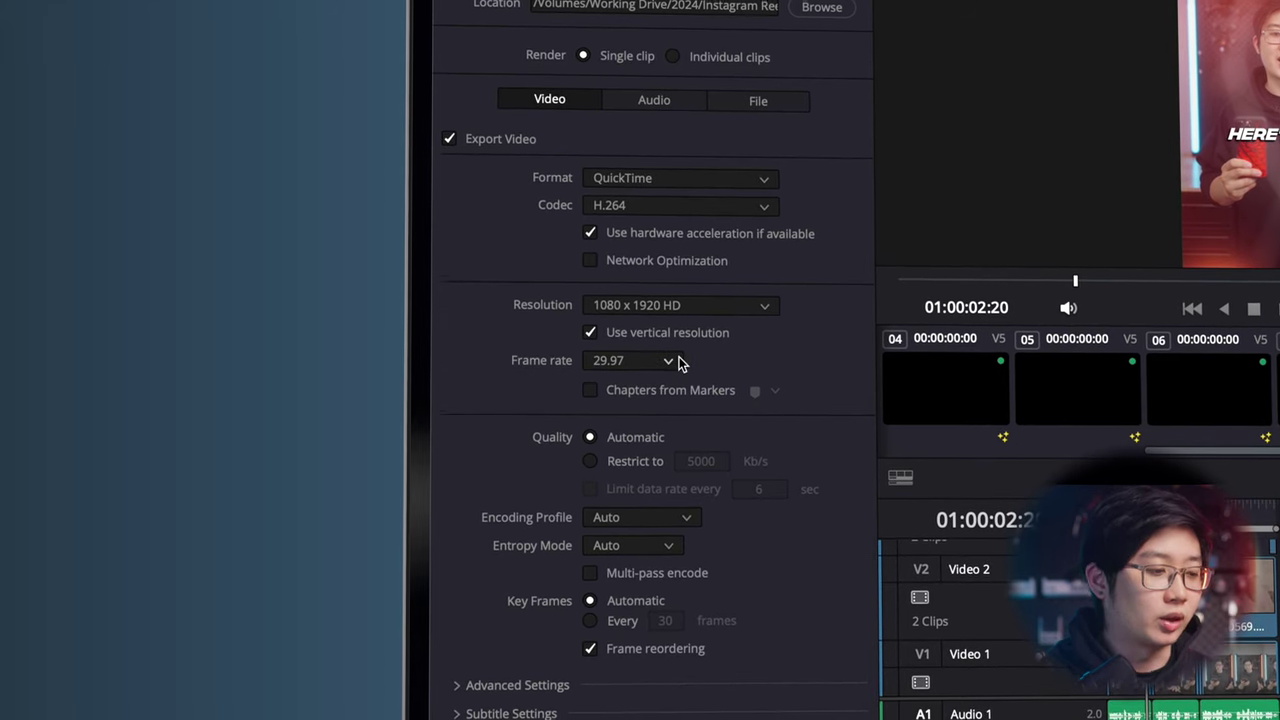
{"action": "left_click", "coordinate": [591, 451]}
{"action": "left_click", "coordinate": [701, 451]}
{"action": "type", "text": "16000"}
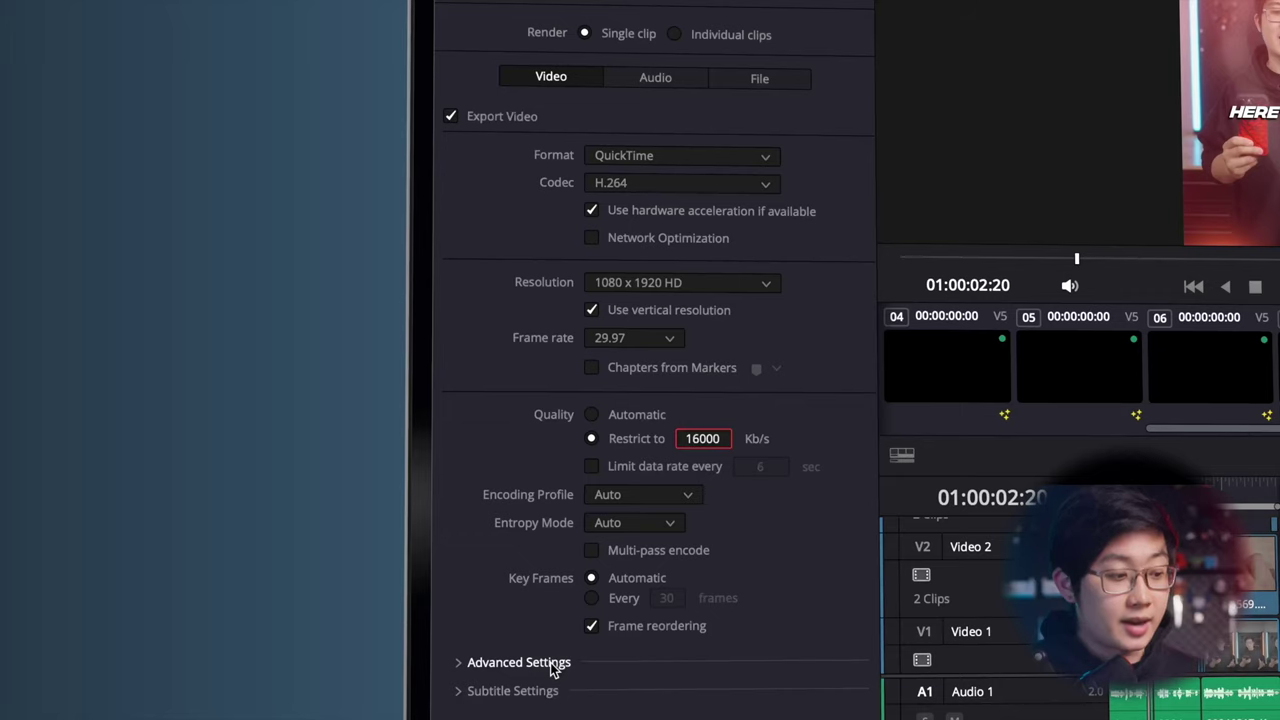
In Advanced Settings, set Color Space Tag to Rec.709 and Gamma Tag to sRGB
{"action": "left_click", "coordinate": [552, 666]}
{"action": "scroll", "coordinate": [630, 511], "scroll_direction": "down", "scroll_amount": 6}
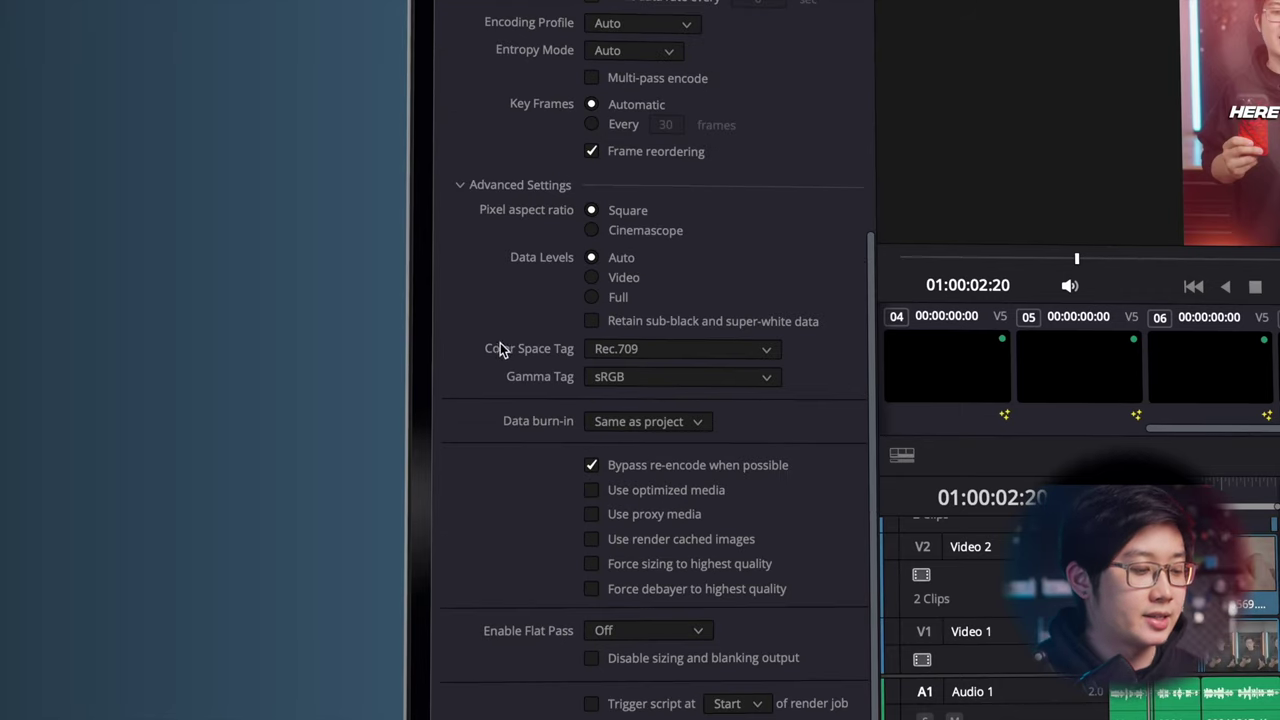
{"action": "left_click", "coordinate": [660, 349]}
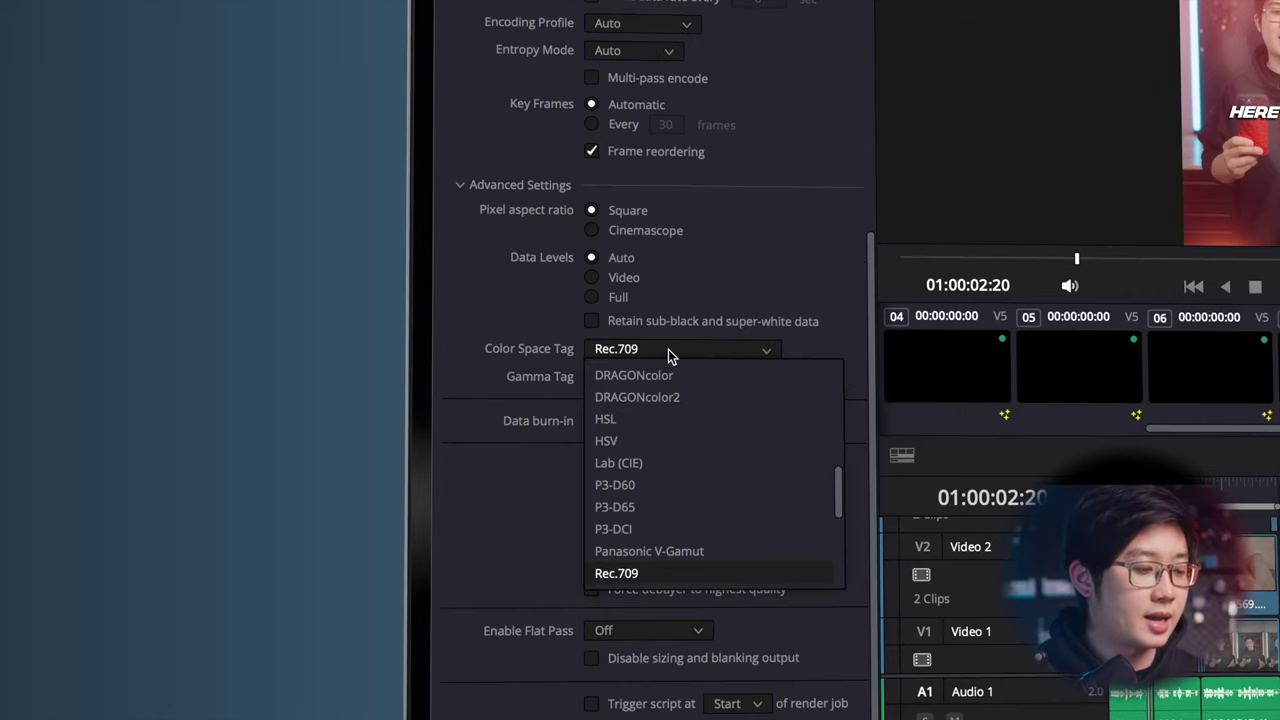
{"action": "left_click", "coordinate": [691, 350]}
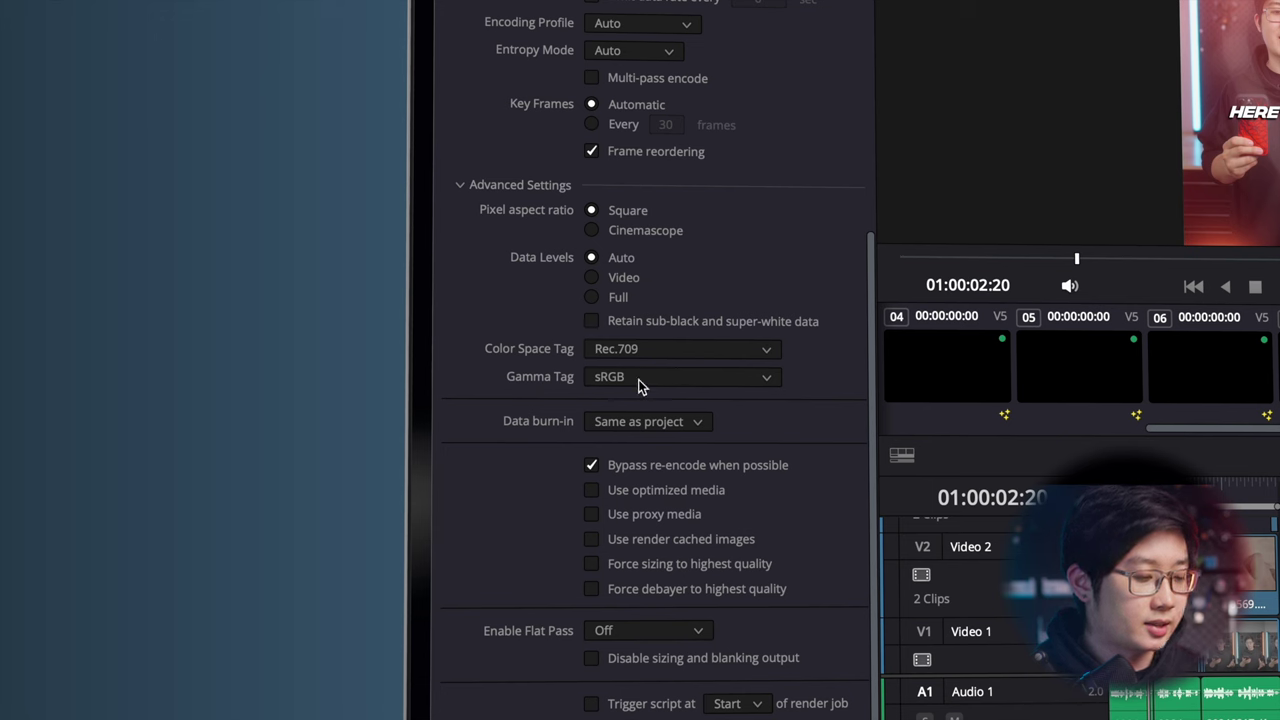
{"action": "left_click", "coordinate": [631, 385]}
{"action": "left_click", "coordinate": [668, 380]}
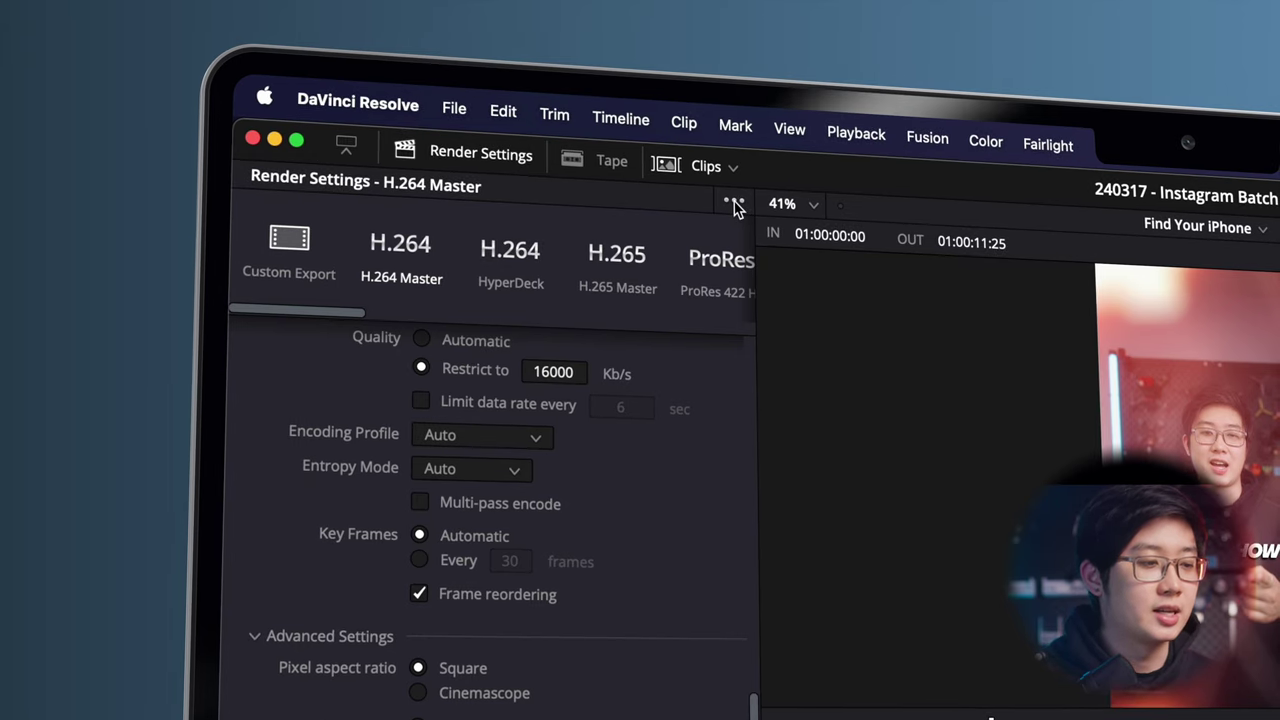
Save the current render settings as a new preset named 'Instagram Reels'
{"action": "left_click", "coordinate": [734, 204]}
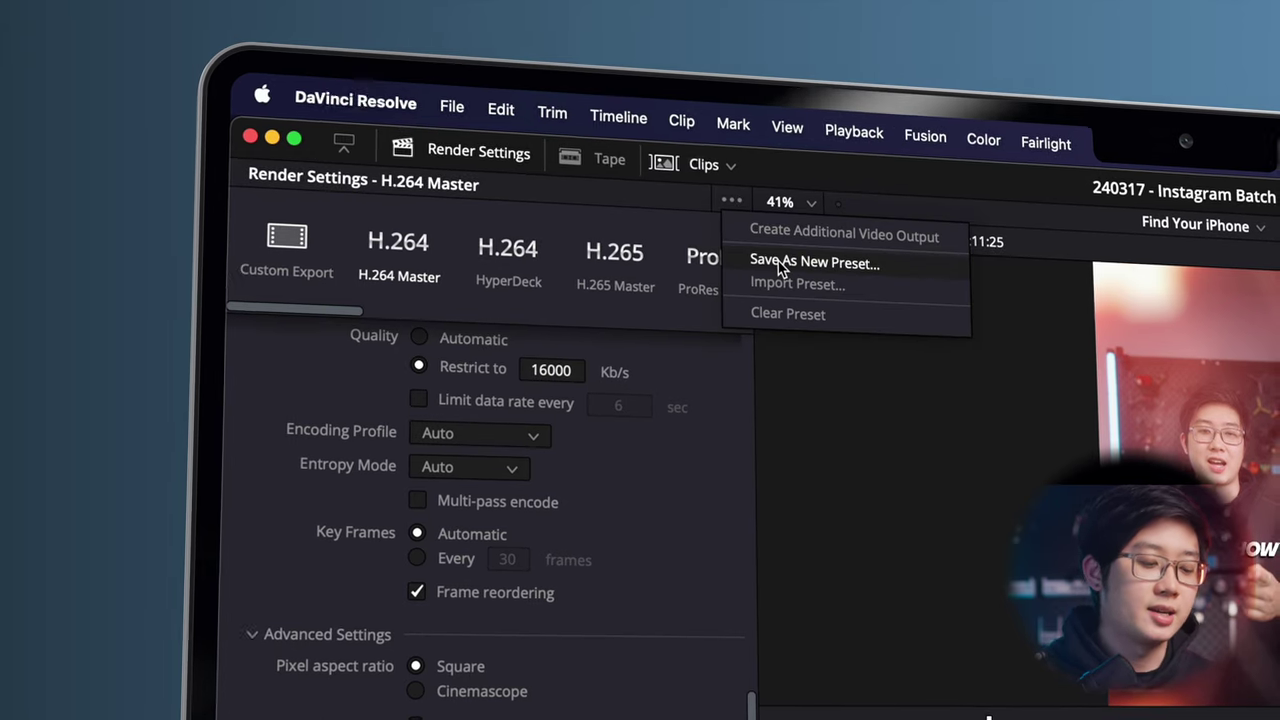
{"action": "left_click", "coordinate": [790, 264]}
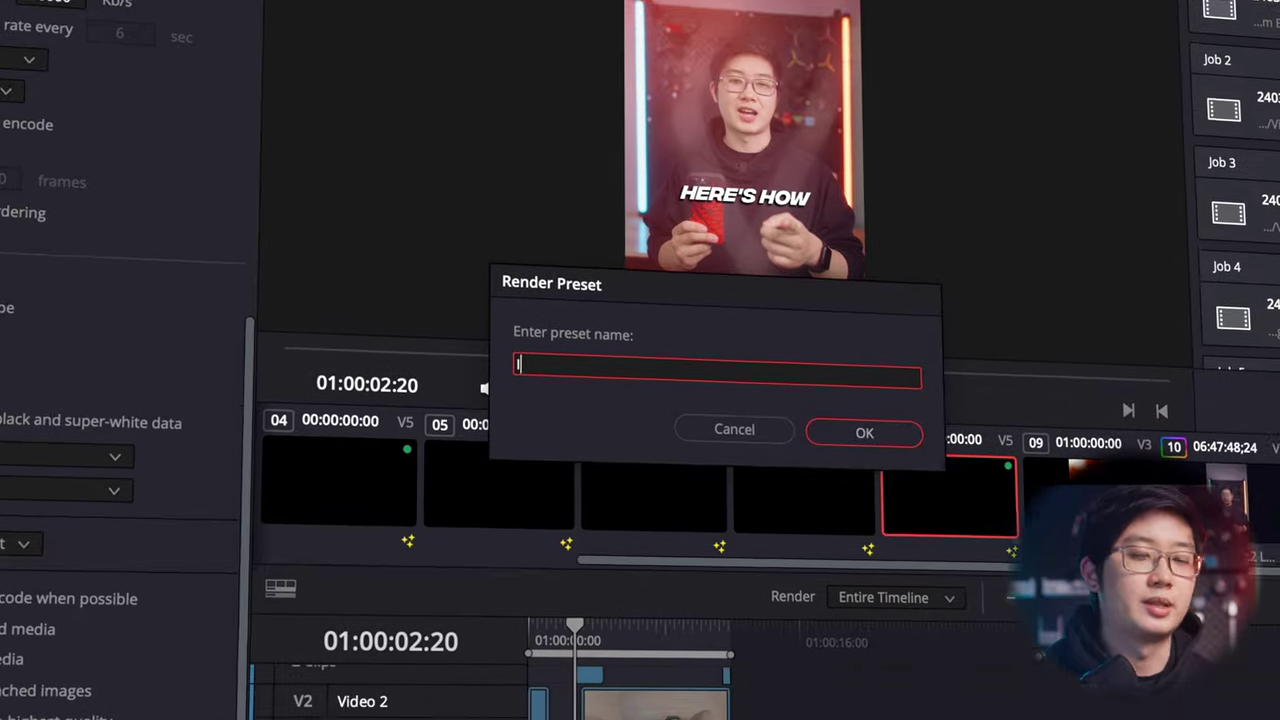
{"action": "type", "text": "Instagram Reels"}
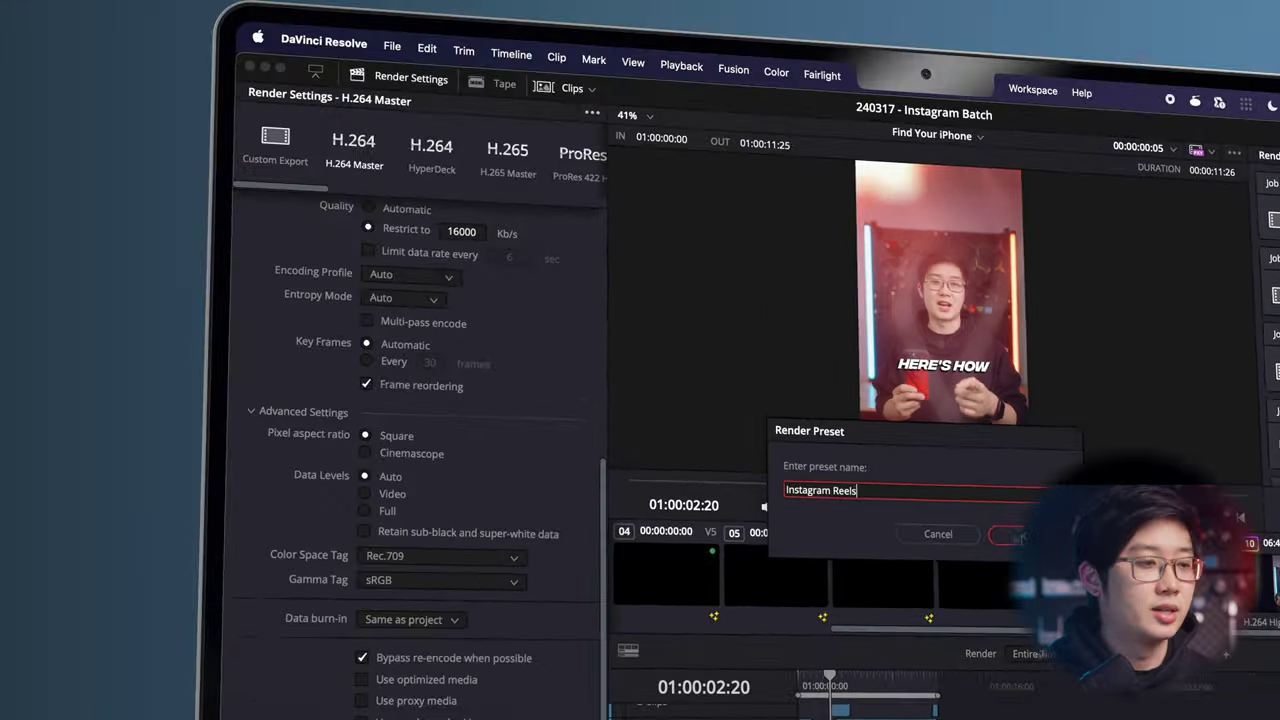
{"action": "left_click", "coordinate": [824, 407]}
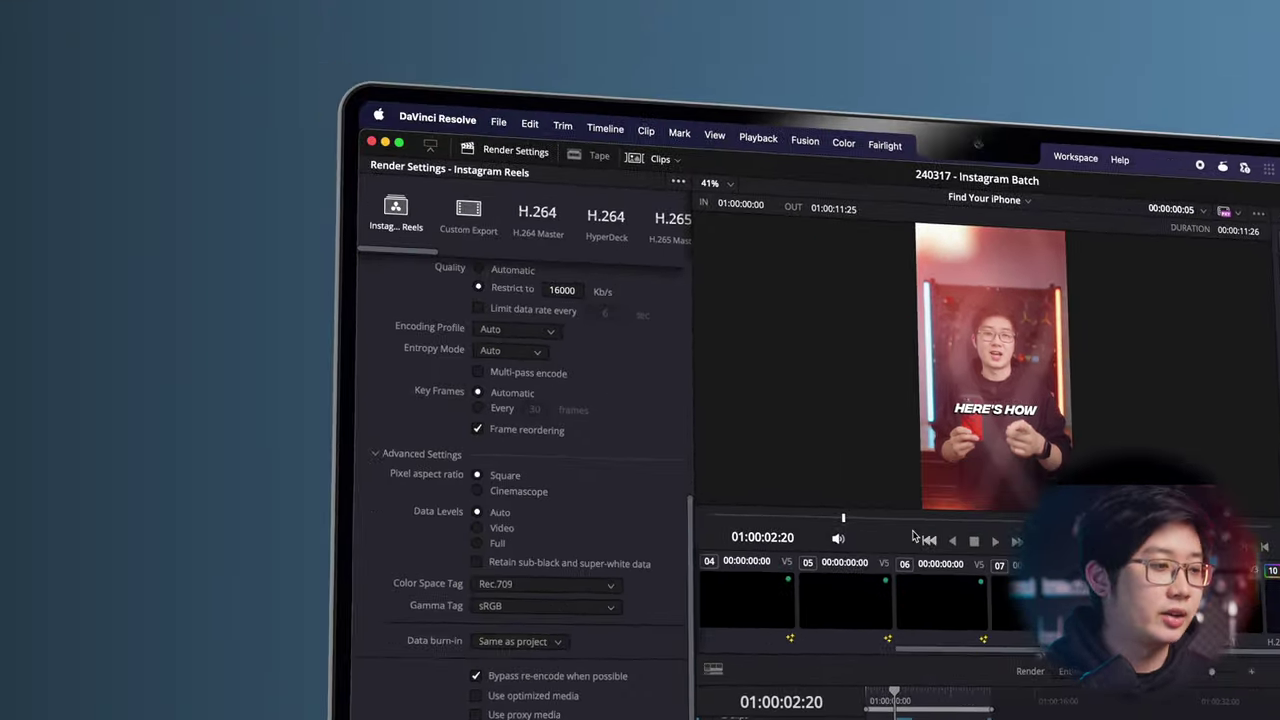
{"action": "scroll", "coordinate": [590, 457], "scroll_direction": "up", "scroll_amount": 1}
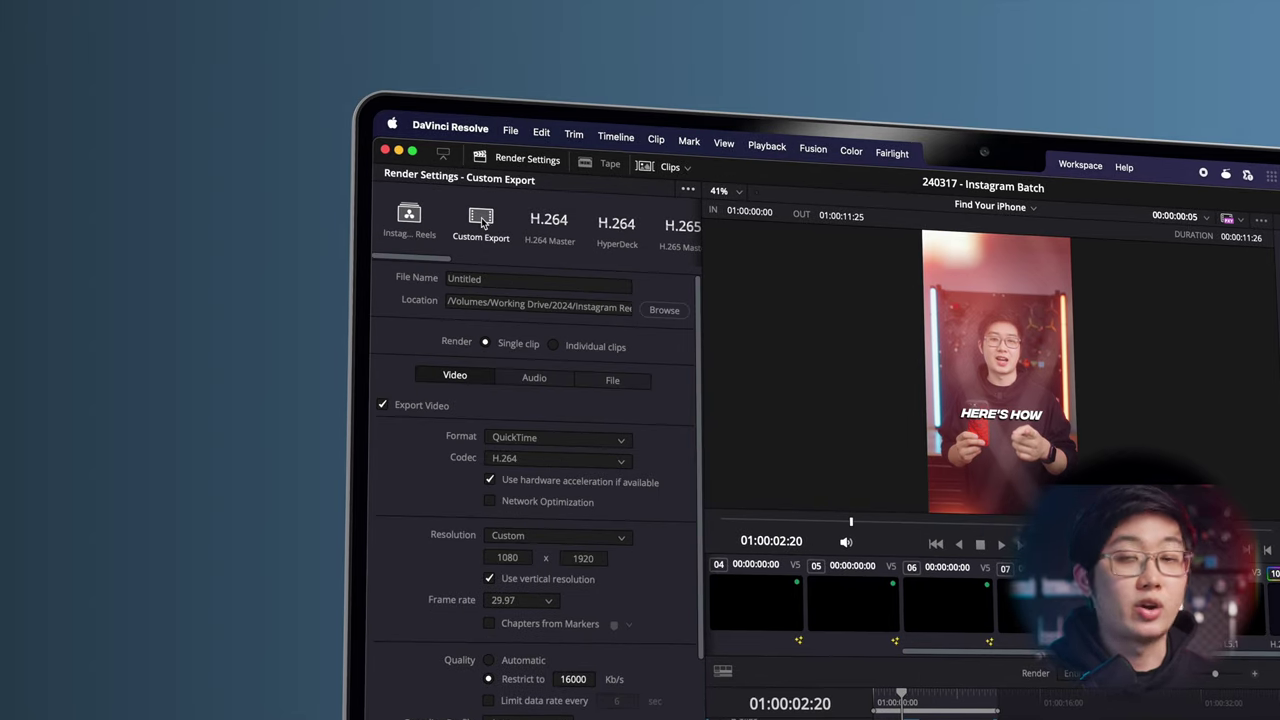